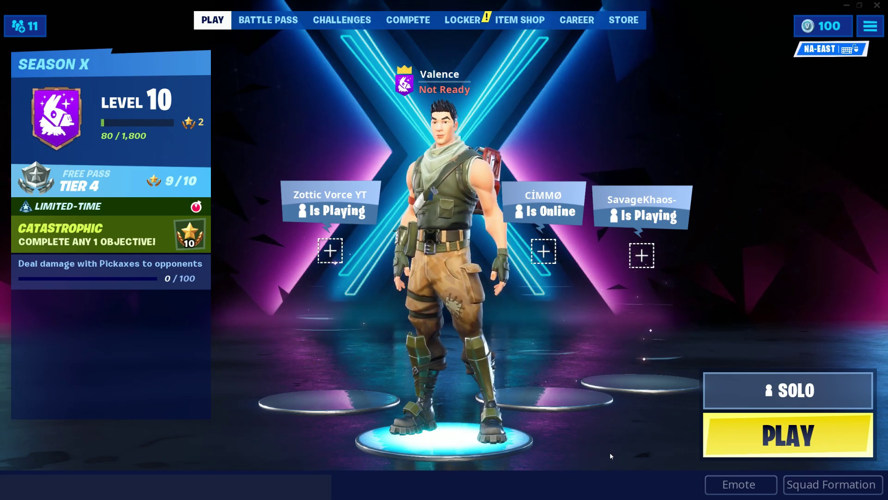
In the Video settings, change Window Mode from Fullscreen to WindowedFullscreen.
left_click(870, 26)
left_click(723, 41)
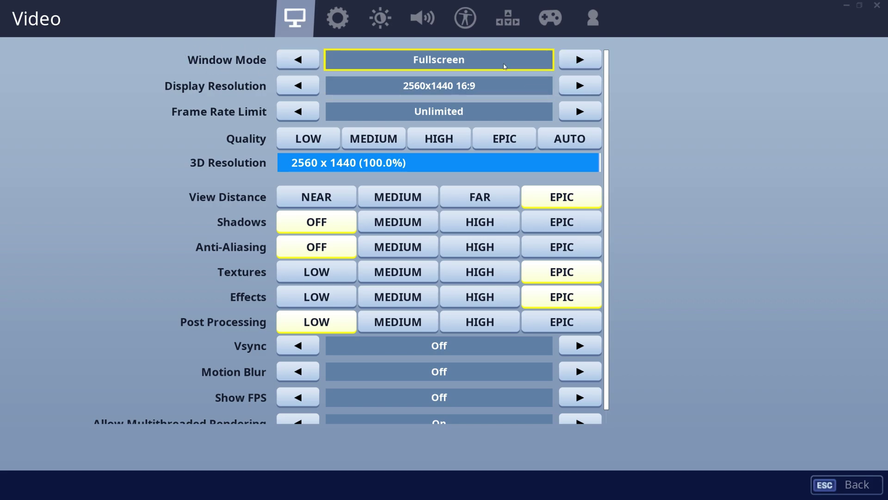
mouse_move(534, 62)
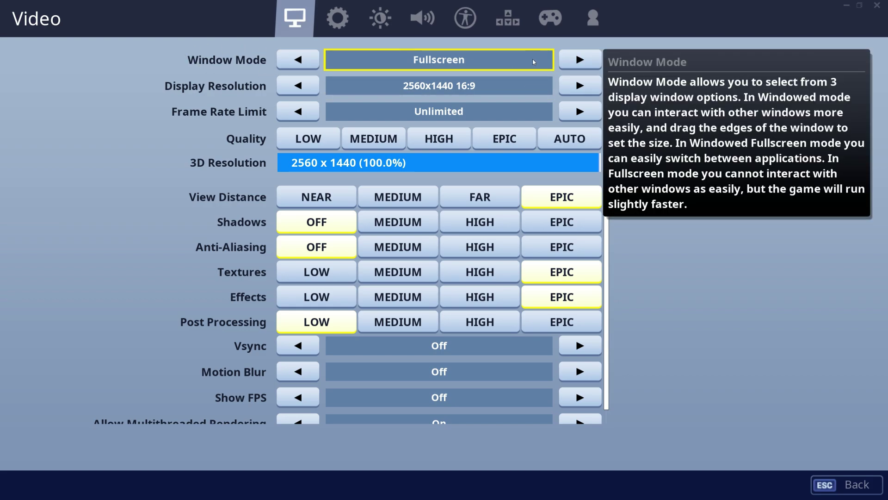
left_click(580, 60)
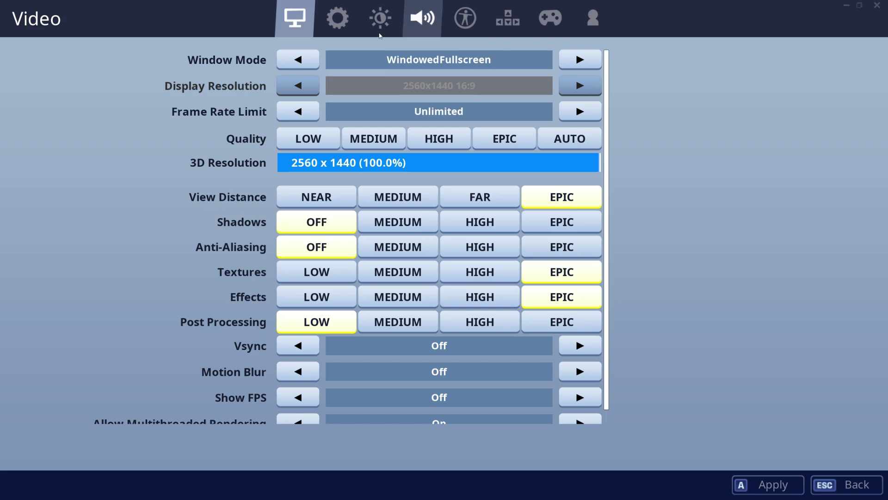
Restore Fullscreen Window Mode and step Display Resolution through 1920x1080 and 1600x900 down to 1280x720.
left_click(300, 59)
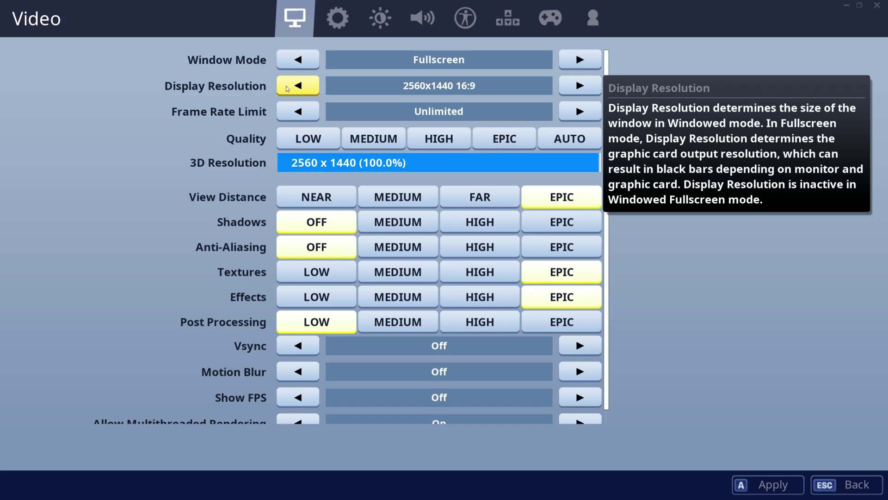
mouse_move(161, 105)
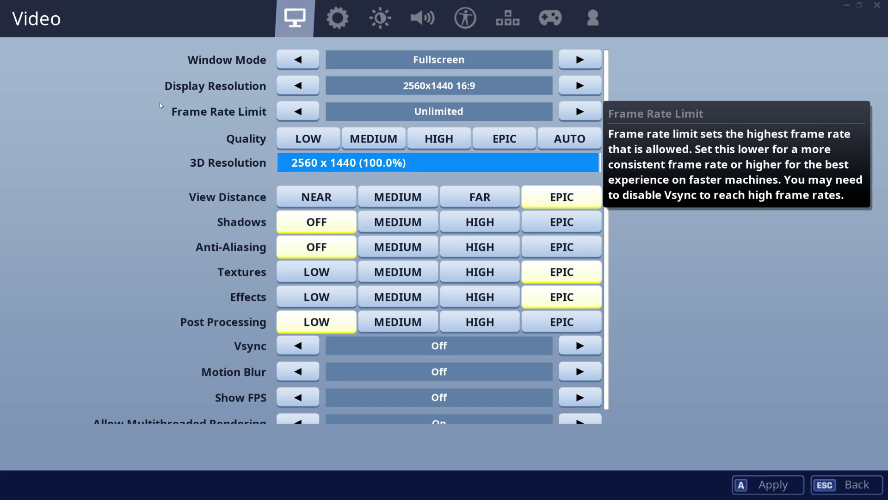
left_click(315, 88)
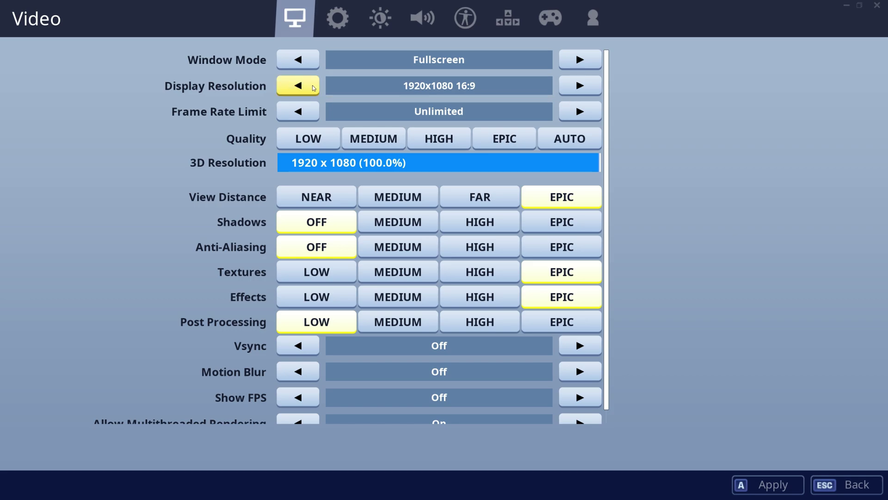
left_click(309, 89)
left_click(305, 90)
left_click(303, 89)
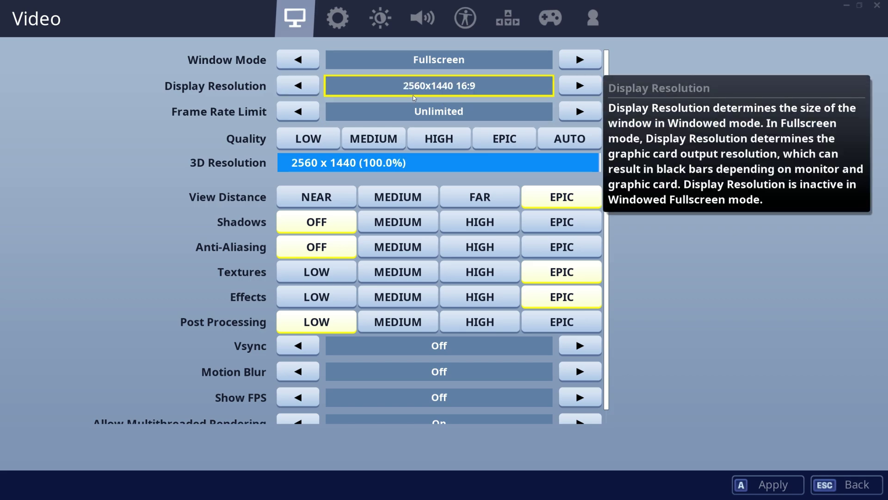
left_click(596, 92)
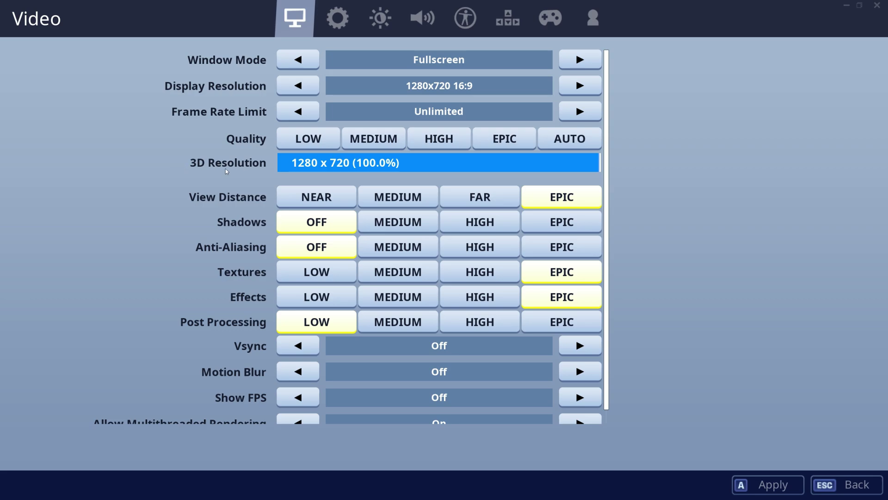
Lower 3D Resolution to 67.4%, try View Distance NEAR, then set it back to EPIC.
mouse_move(597, 163)
left_mouse_down()
mouse_move(287, 163)
mouse_move(588, 165)
left_mouse_up()
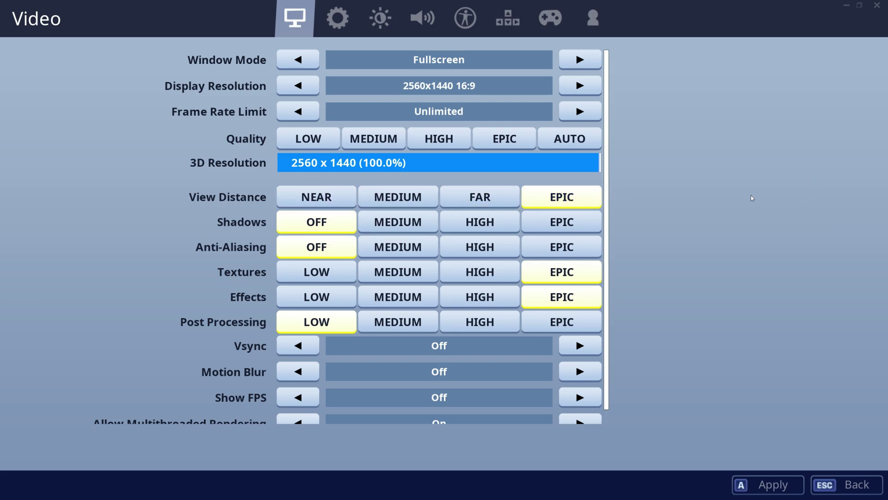
left_click(322, 199)
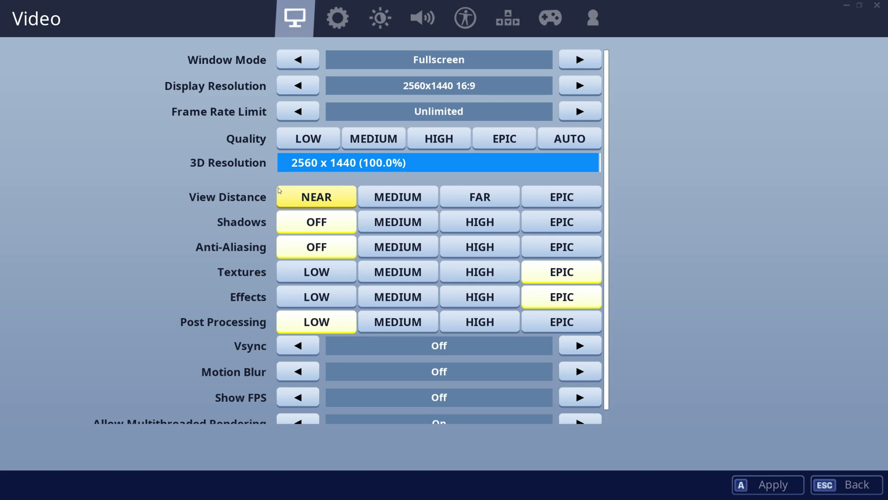
left_click(572, 196)
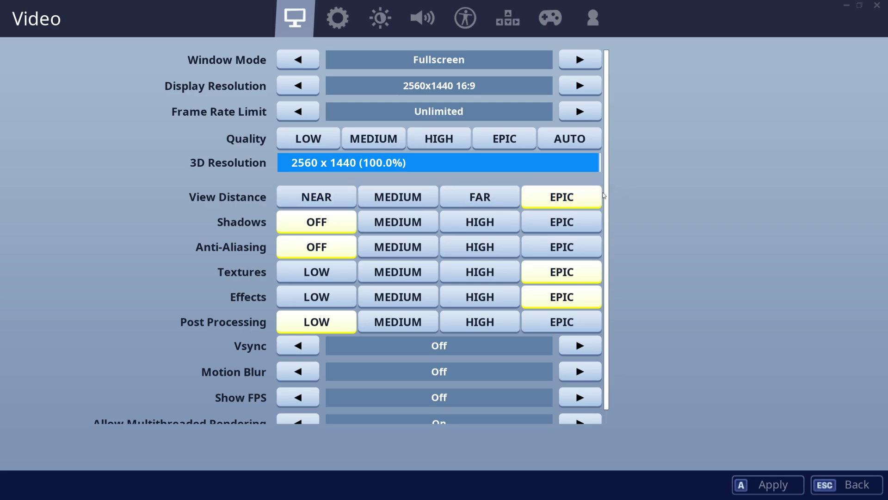
scroll(308, 181, "down", 1)
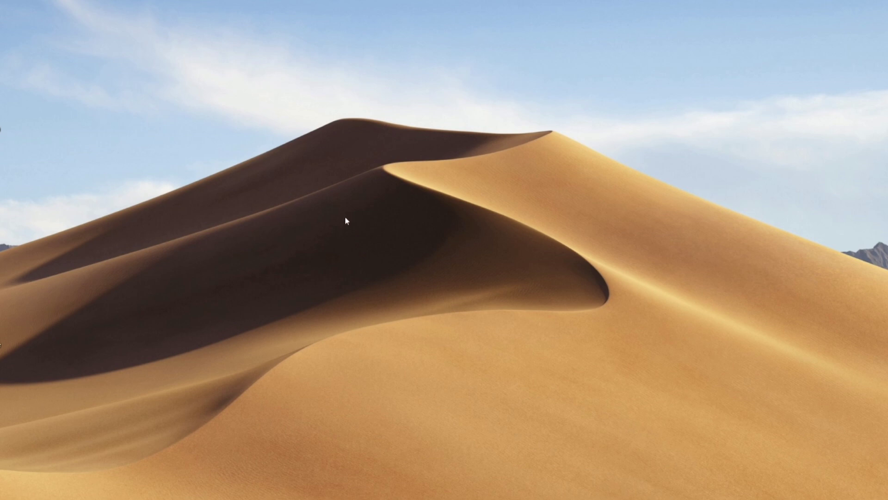
Open Windows Display settings and browse the resolution list, leaving it at 2560 × 1440.
right_click(462, 194)
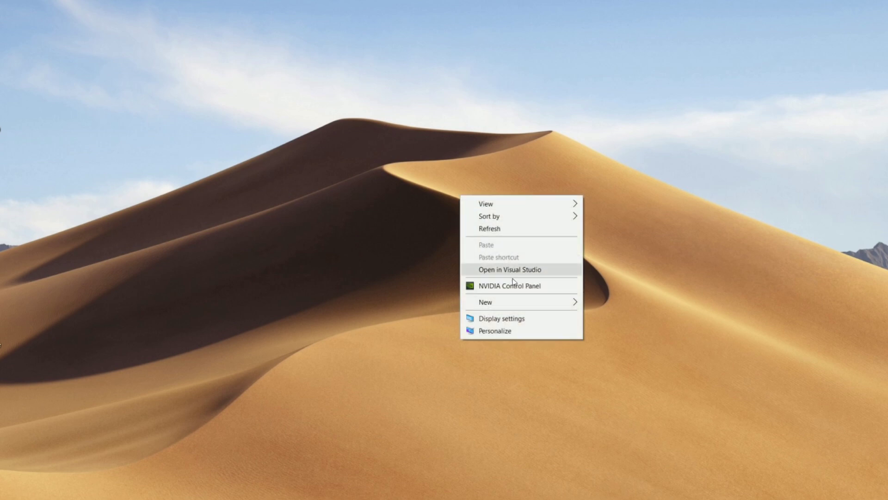
left_click(529, 319)
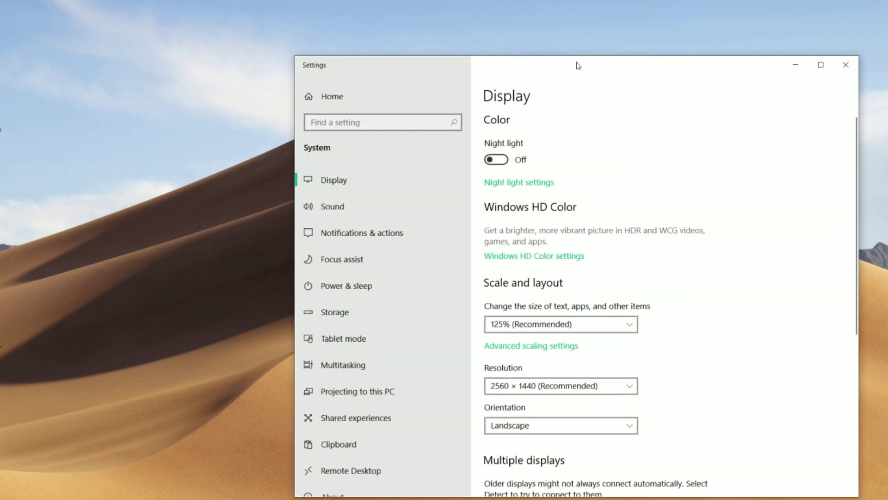
left_click_drag(577, 63, 511, 10)
scroll(491, 208, "down", 4)
left_click(491, 132)
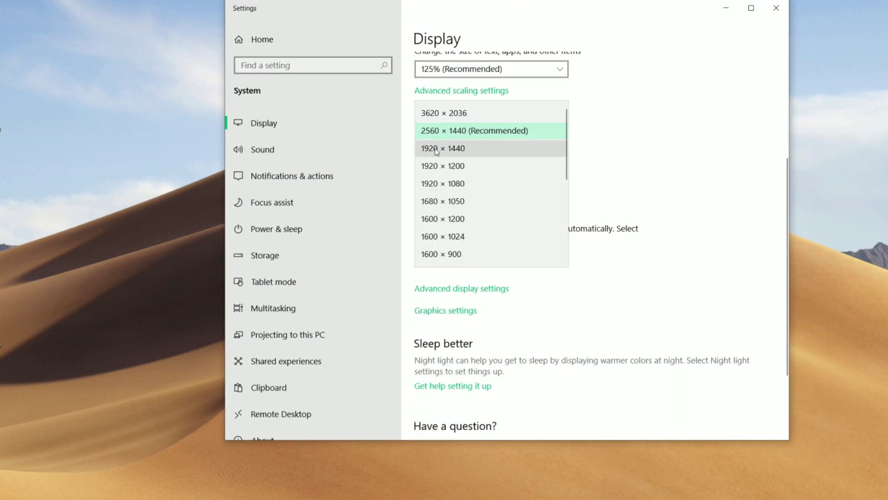
scroll(480, 214, "down", 3)
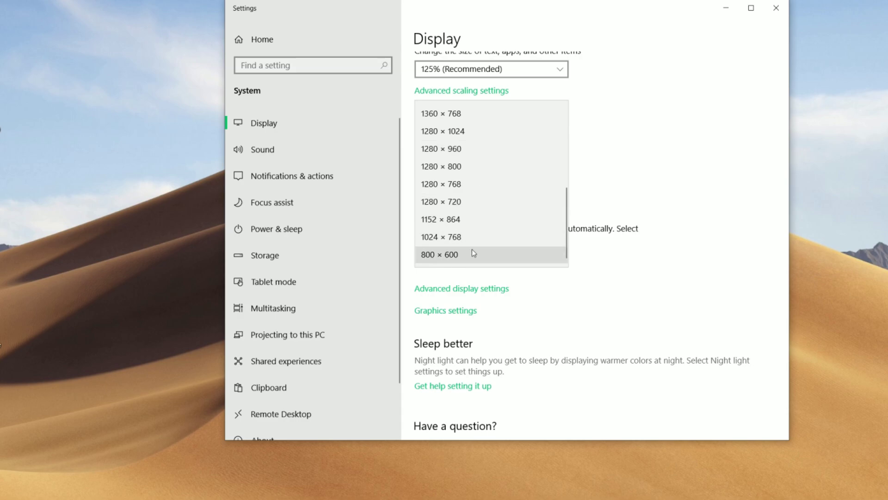
left_click(711, 225)
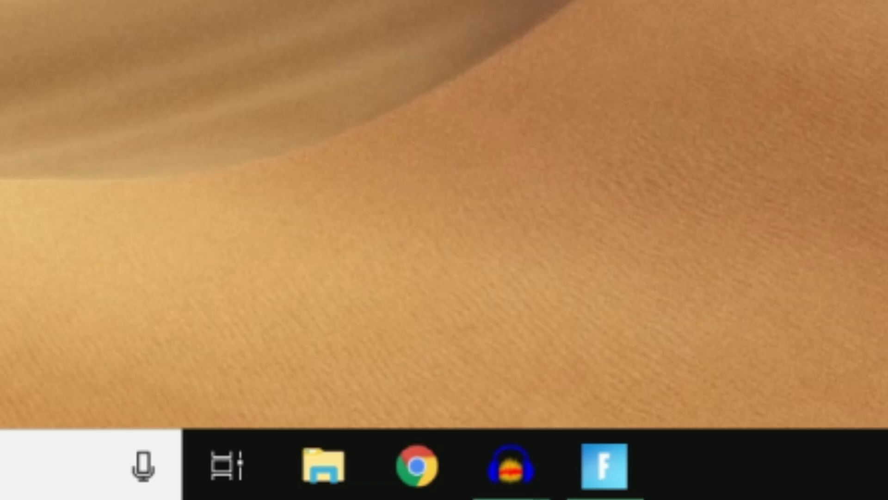
Open the System information page from This PC's Properties in File Explorer.
left_click(344, 482)
right_click(329, 123)
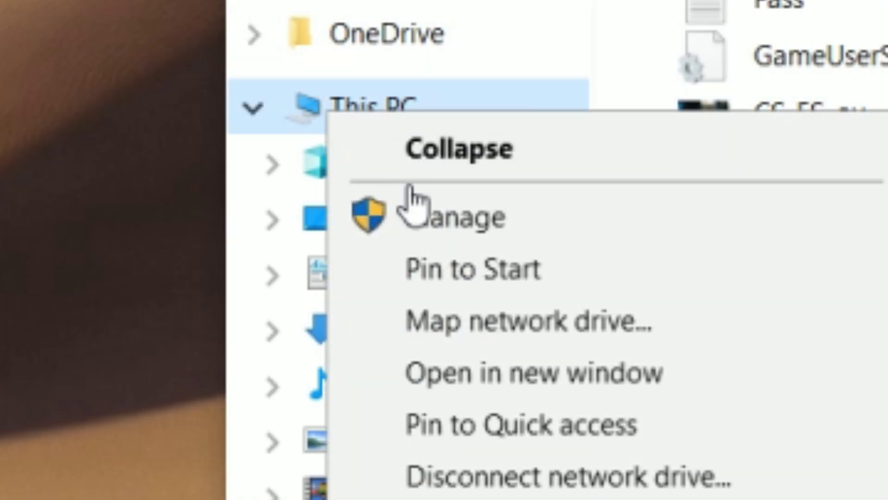
left_click(542, 424)
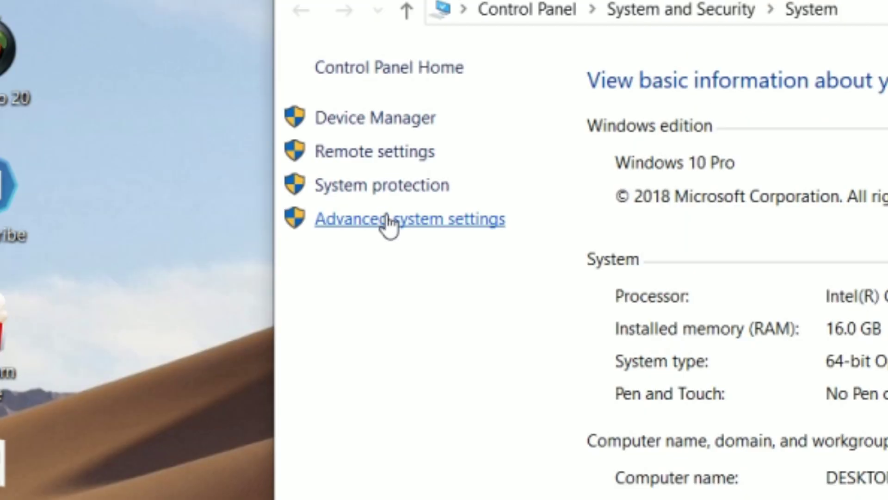
Under Advanced system settings, set Performance Options visual effects to Custom and confirm.
left_click(394, 231)
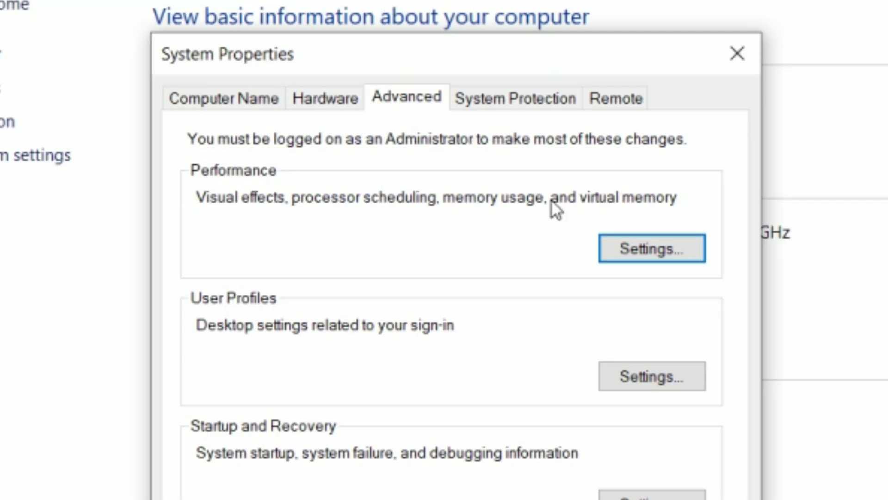
left_click(667, 250)
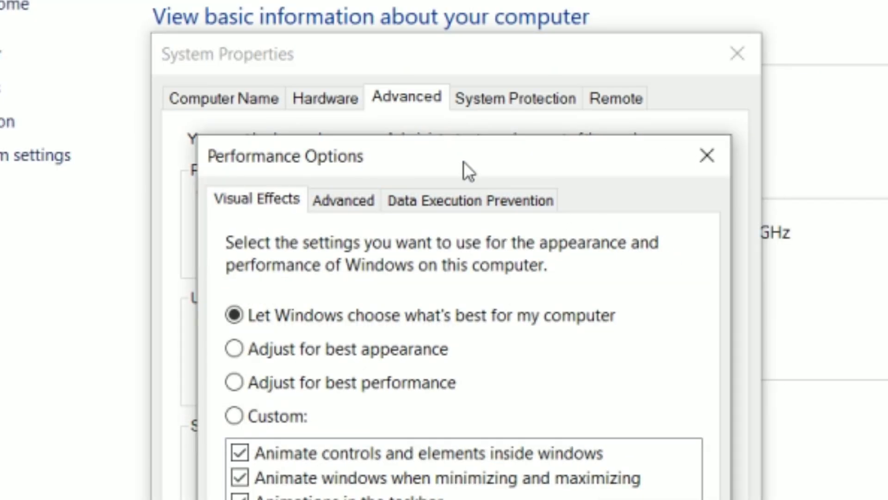
left_click_drag(464, 161, 467, 66)
left_click(245, 320)
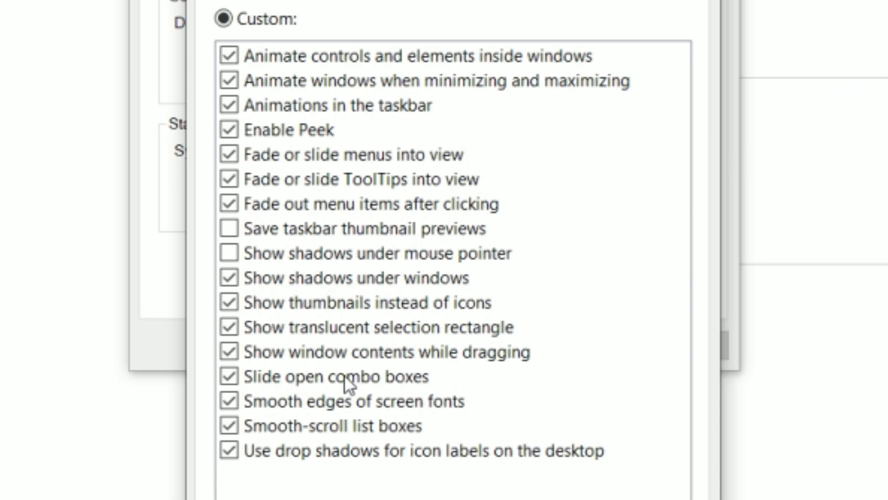
key("Return")
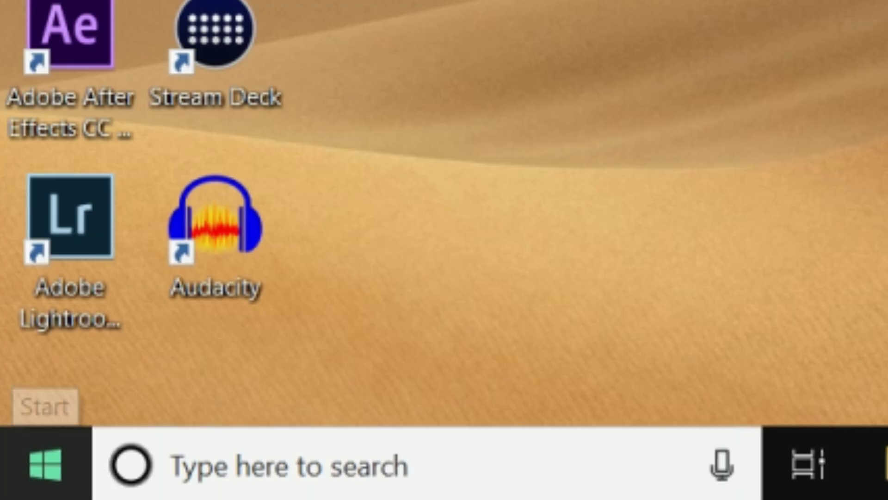
Search %appdata% from the Start menu to open the Roaming folder.
left_click(62, 474)
left_click(297, 464)
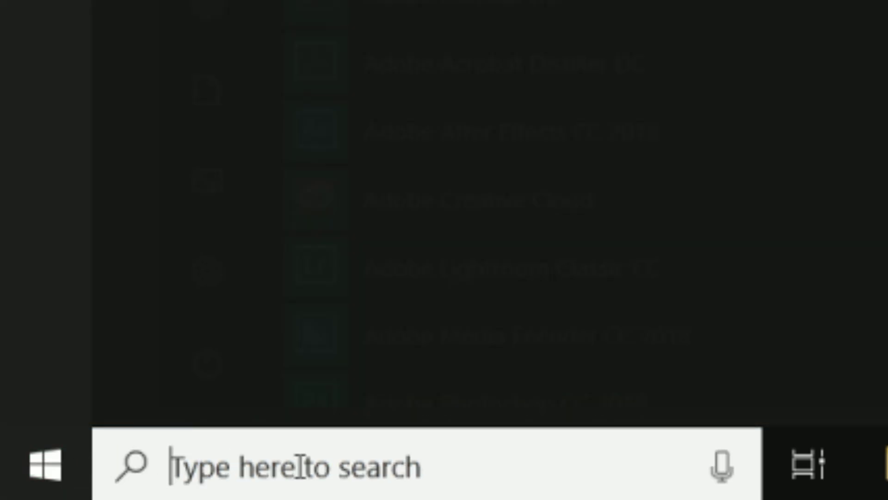
type("%app")
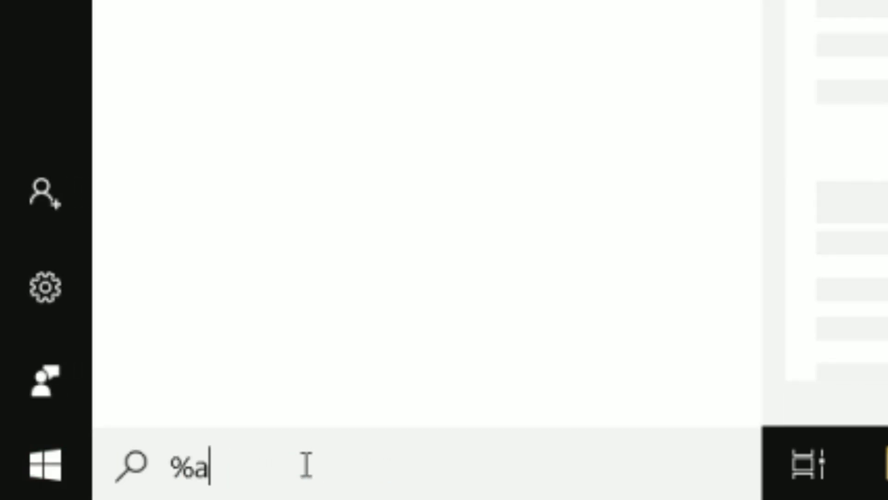
type("data%")
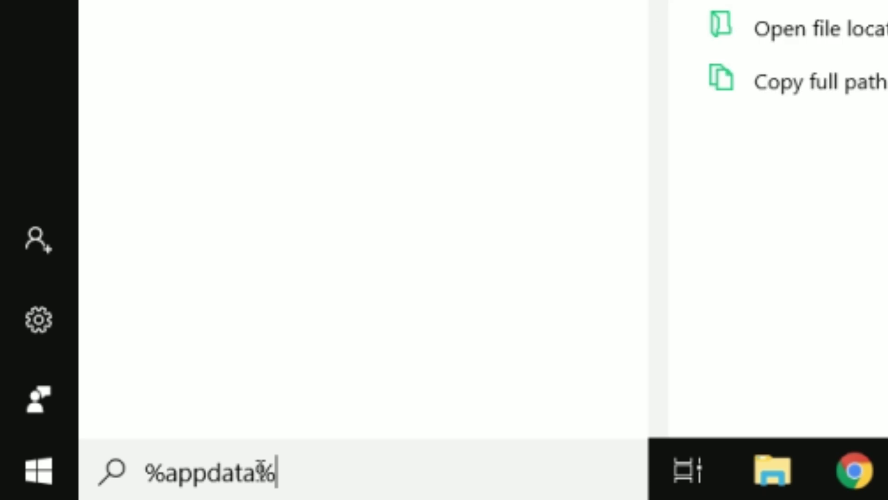
key("Return")
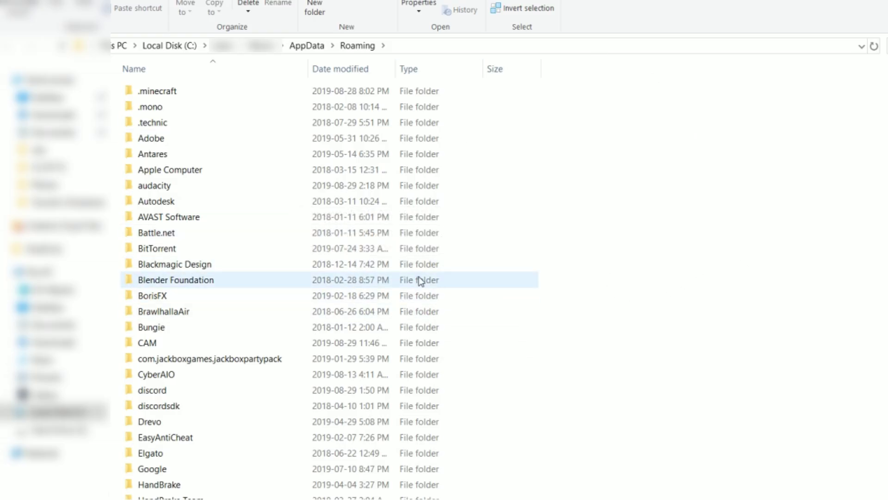
Navigate from Roaming to AppData\Local\FortniteGame\Saved\Config\WindowsClient.
left_click(307, 46)
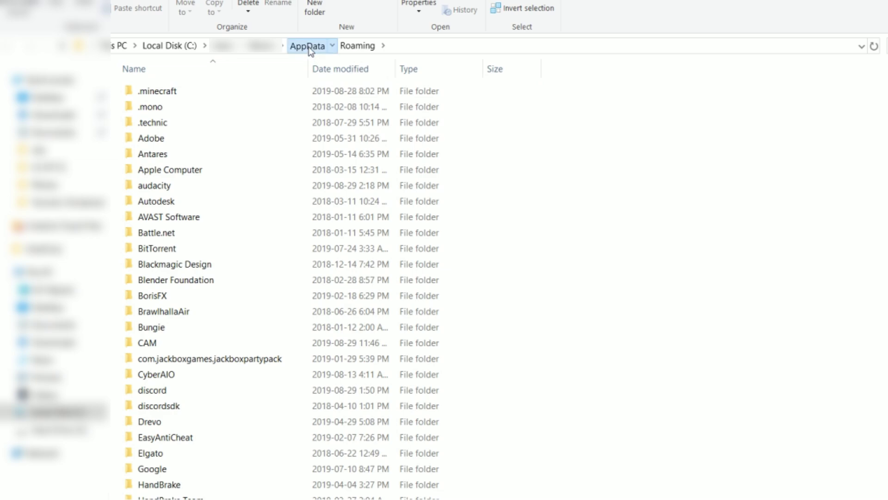
double_click(172, 93)
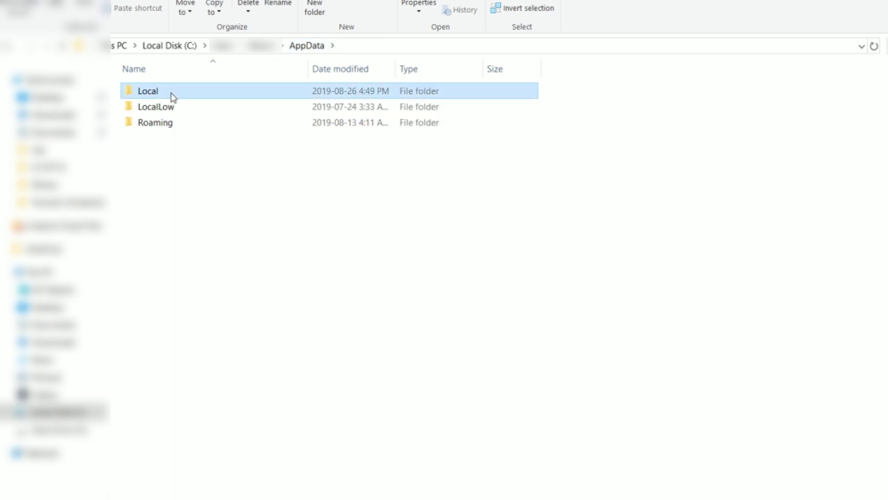
scroll(209, 139, "down", 4)
scroll(247, 163, "down", 1)
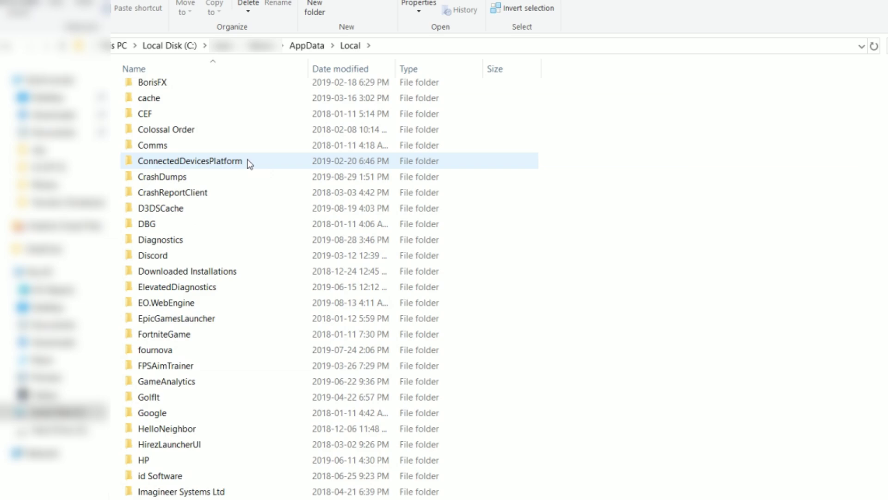
left_click(151, 340)
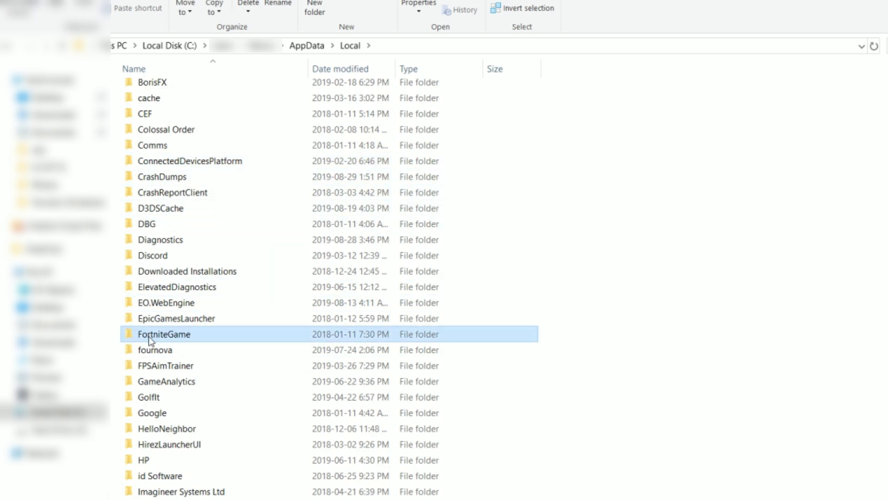
scroll(189, 343, "up", 3)
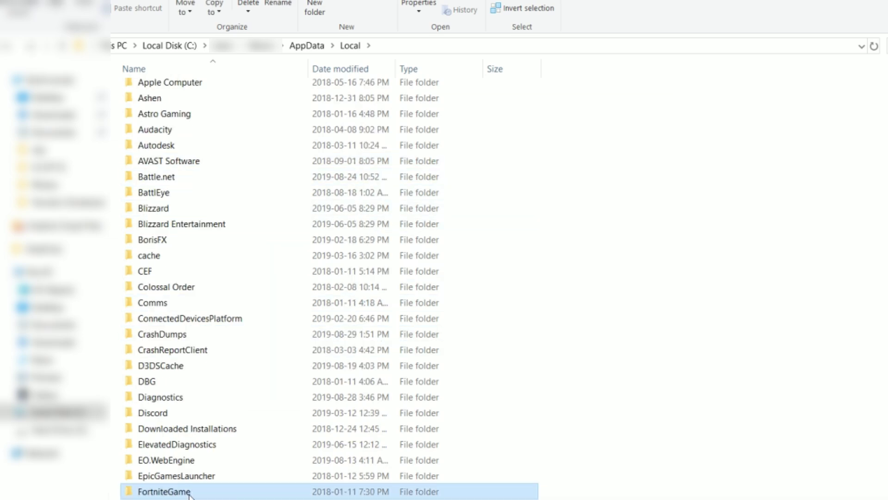
double_click(191, 487)
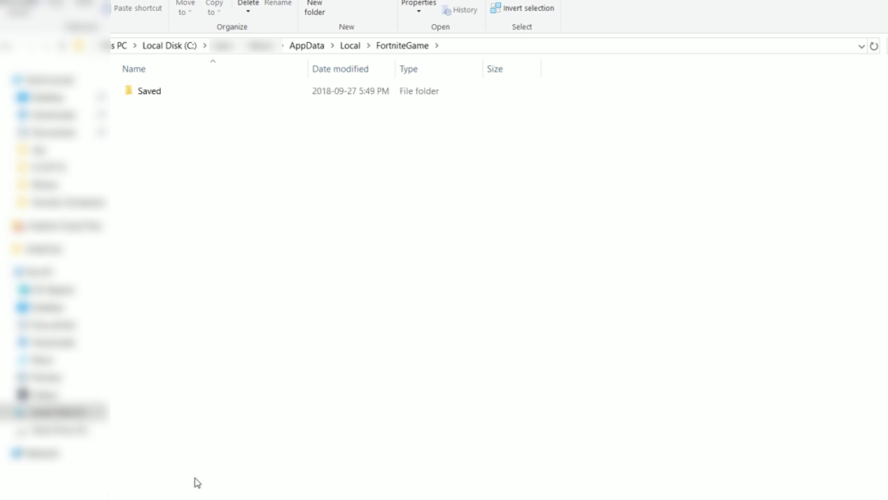
double_click(167, 96)
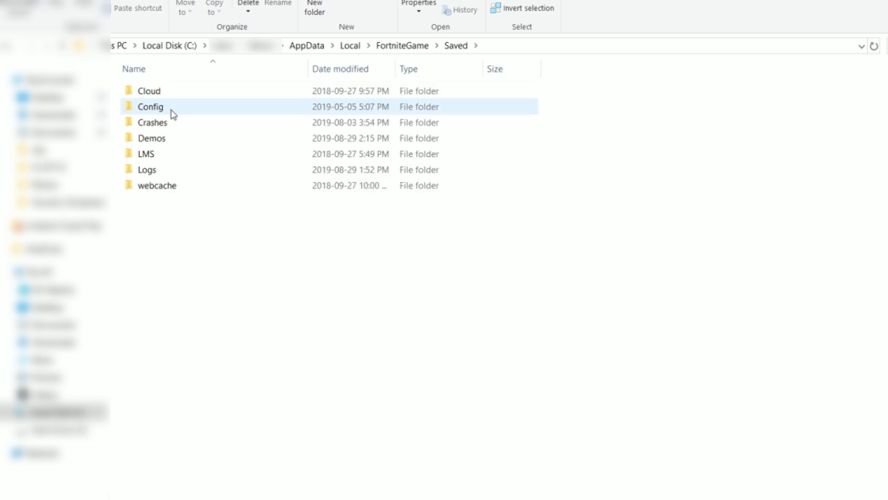
left_click(171, 111)
double_click(172, 111)
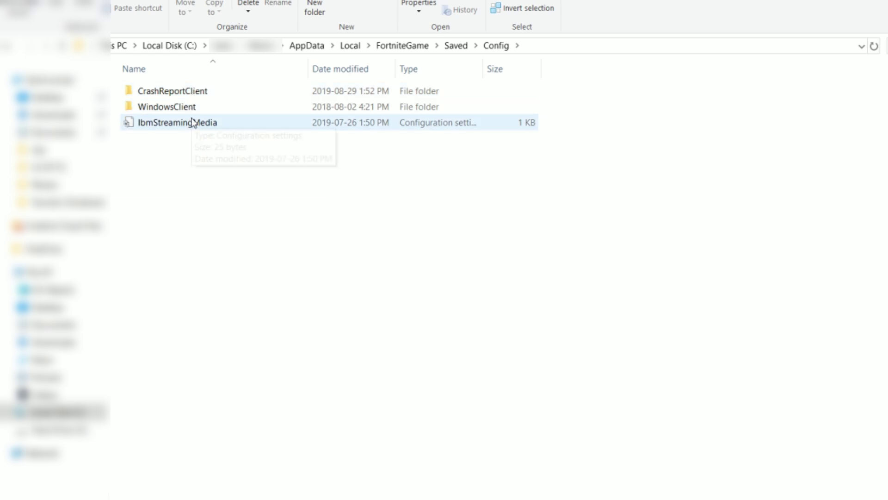
double_click(193, 110)
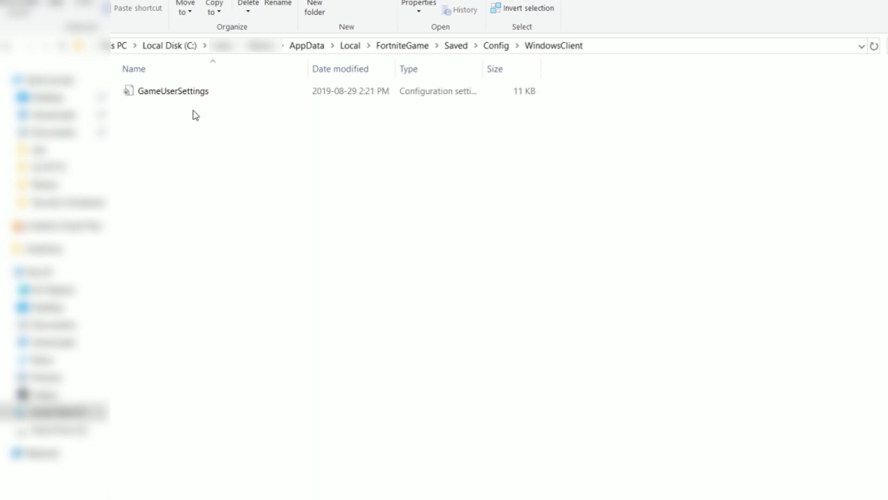
Open the GameUserSettings file in Notepad using its Edit command.
left_click(176, 97)
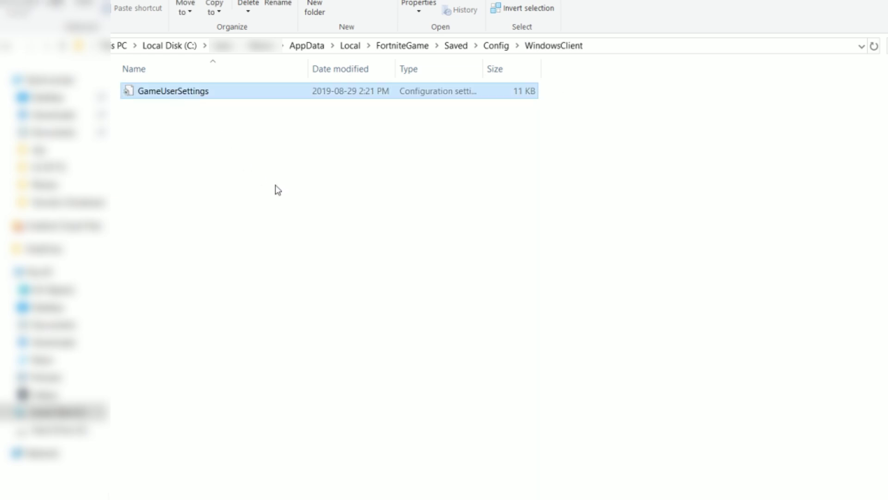
right_click(222, 99)
right_click(204, 89)
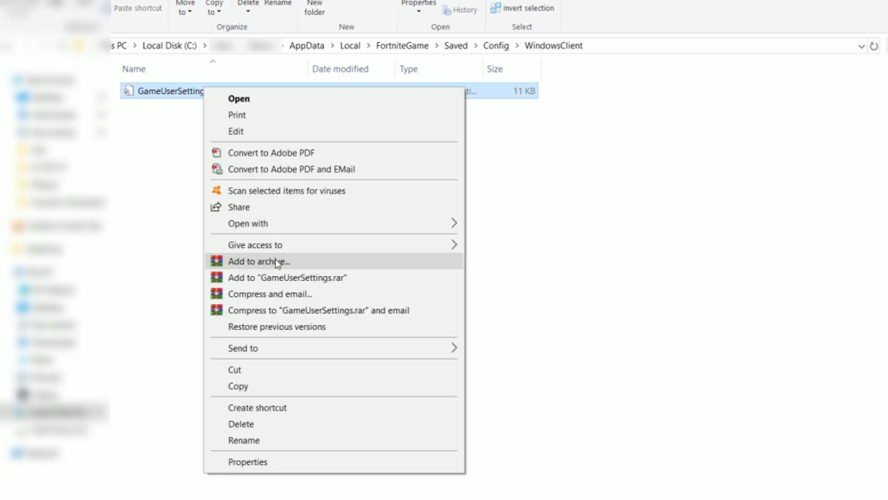
left_click(262, 130)
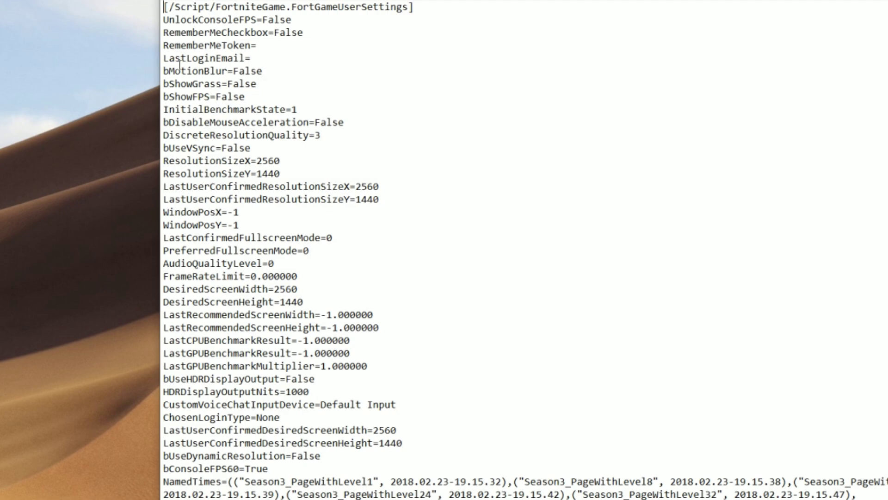
left_click_drag(175, 32, 307, 28)
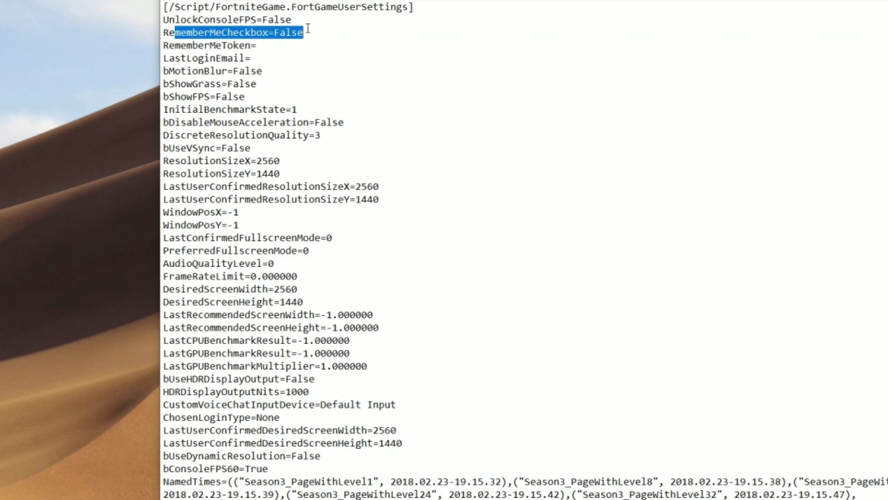
left_click_drag(180, 45, 247, 45)
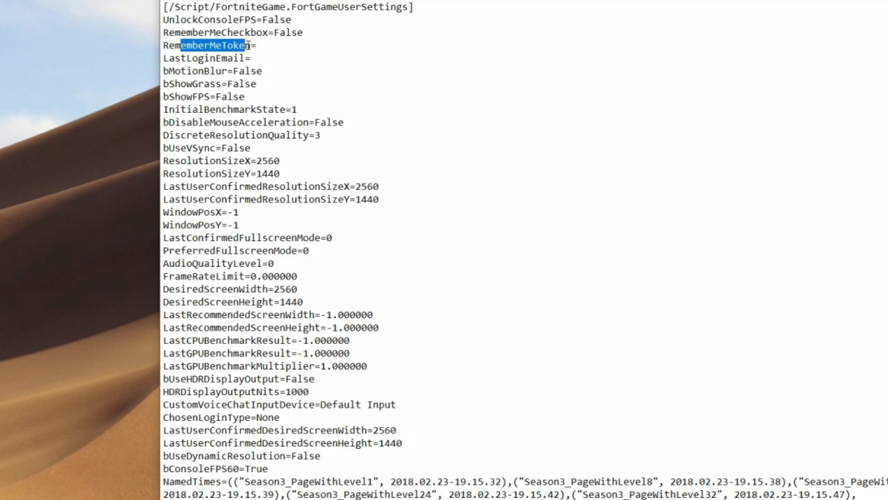
double_click(285, 32)
left_click(215, 32)
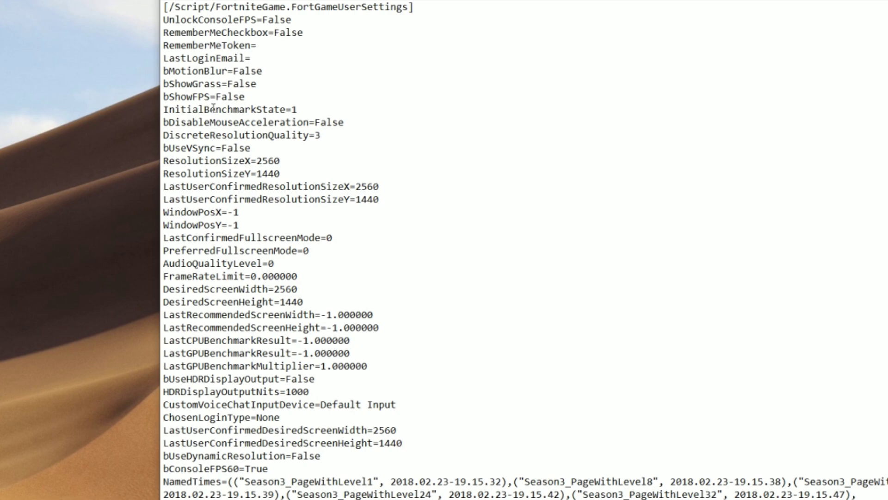
left_click_drag(169, 83, 257, 84)
left_click_drag(180, 71, 264, 70)
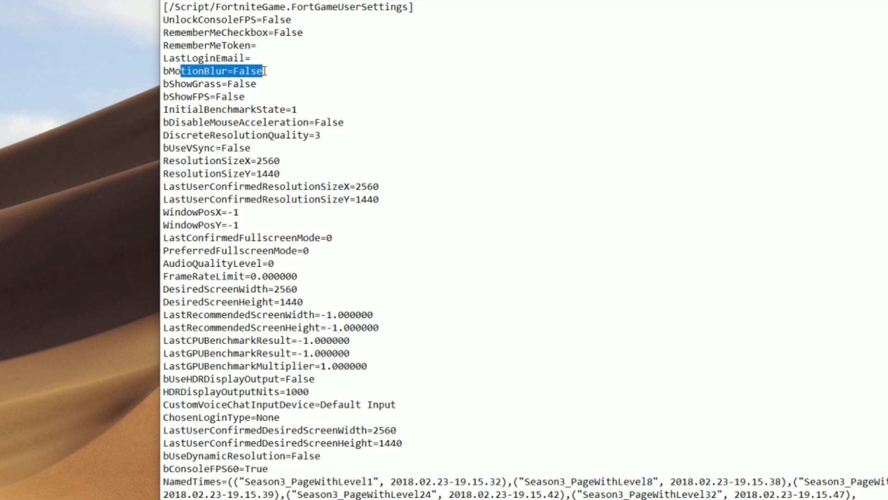
left_click_drag(210, 96, 246, 95)
left_click(195, 73)
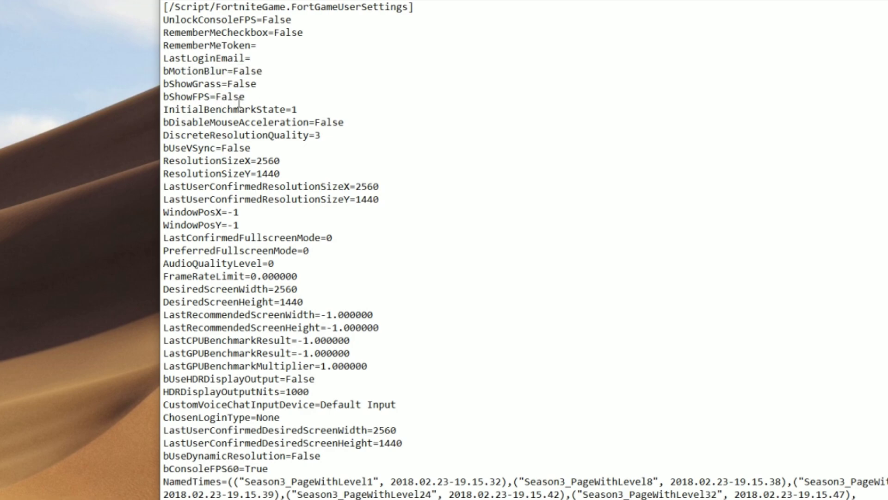
left_click_drag(175, 96, 262, 97)
left_click(210, 96)
left_click_drag(216, 96, 245, 97)
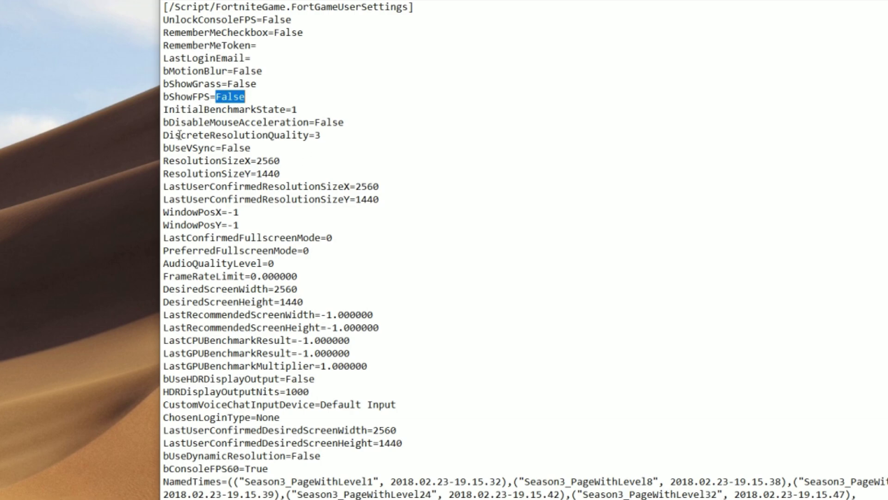
left_click_drag(216, 135, 326, 134)
left_click(329, 134)
left_click(339, 139)
double_click(318, 135)
left_click(319, 136)
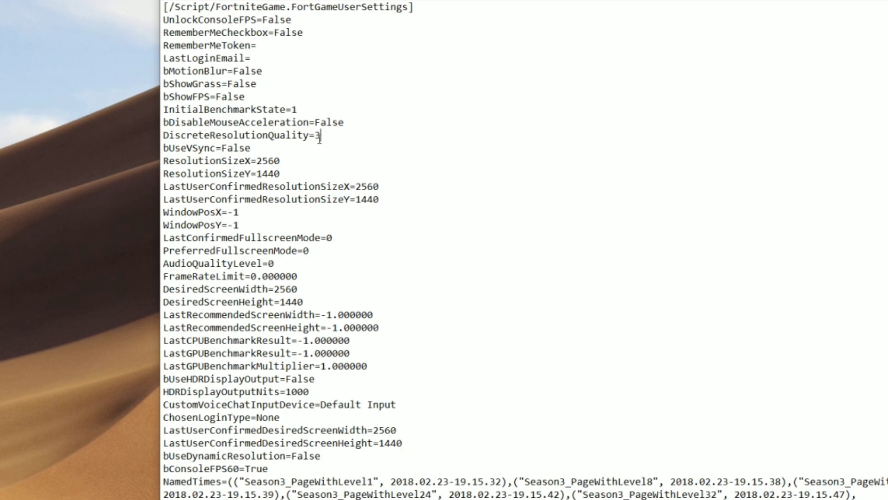
left_click_drag(187, 147, 288, 173)
left_click(305, 154)
left_click(187, 148)
left_click(322, 159)
scroll(307, 135, "down", 10)
left_click_drag(216, 137, 301, 136)
left_click(305, 136)
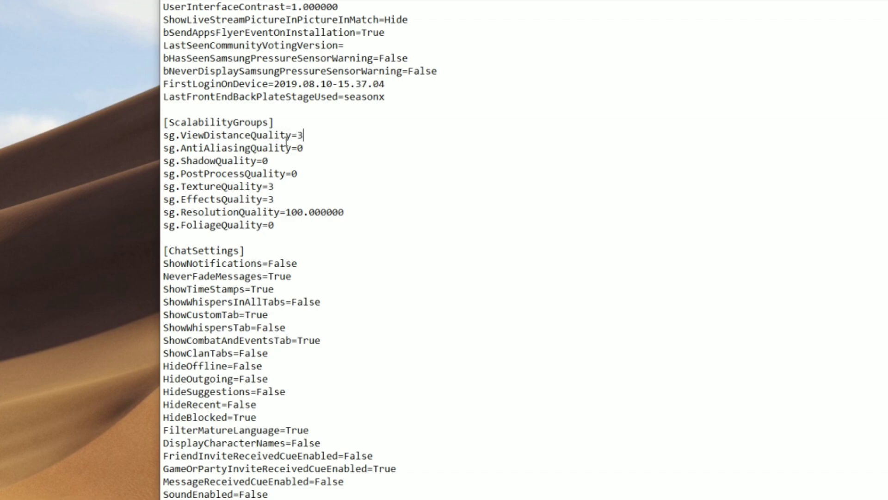
left_click_drag(190, 148, 306, 149)
left_click(198, 162)
left_click_drag(194, 161, 268, 162)
left_click_drag(187, 187, 266, 187)
left_click_drag(193, 200, 345, 213)
left_click_drag(181, 225, 278, 225)
left_click(251, 185)
scroll(245, 205, "down", 2)
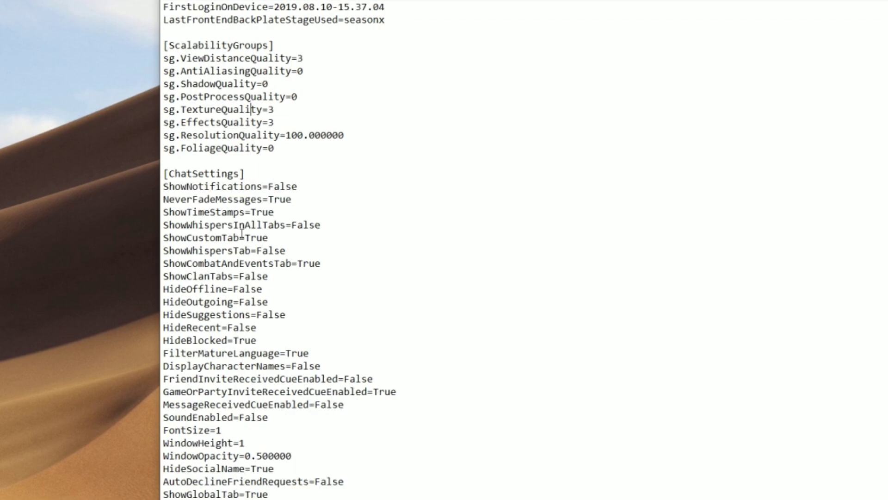